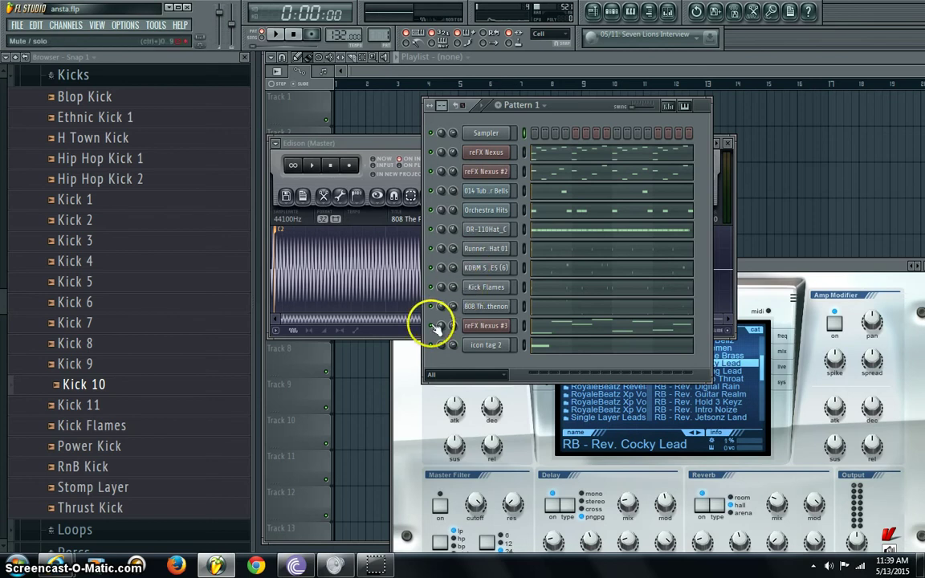
Play Pattern 1 to hear the full beat and stop the playback.
click(275, 36)
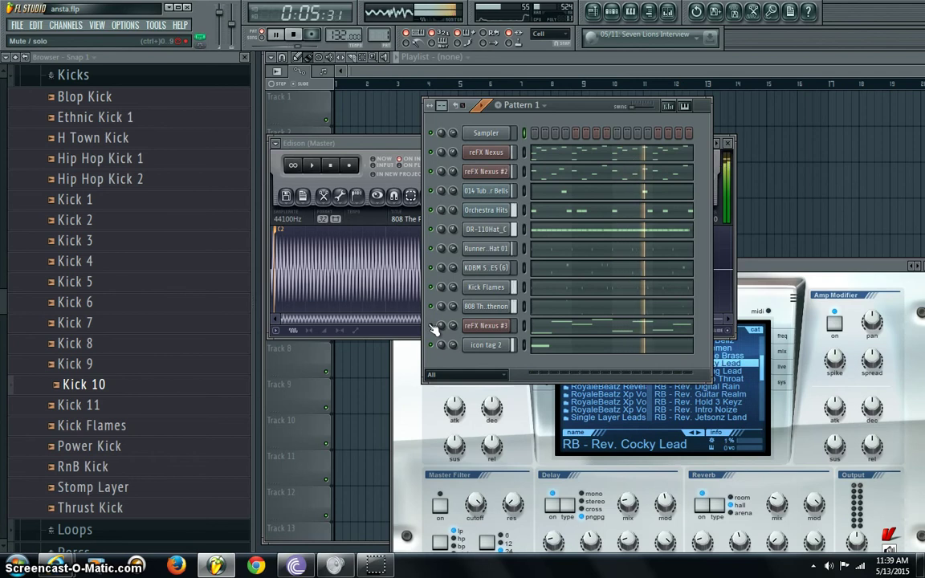
click(296, 36)
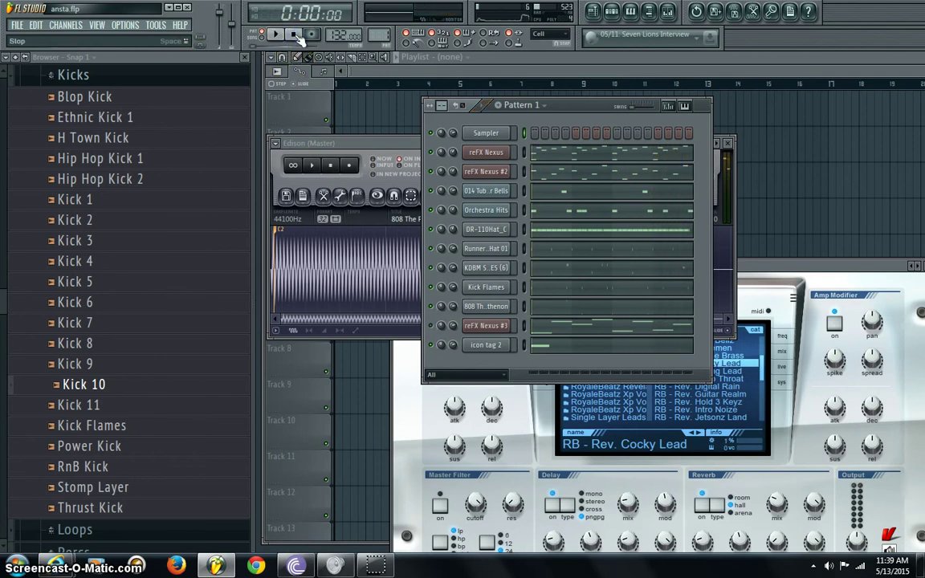
click(436, 139)
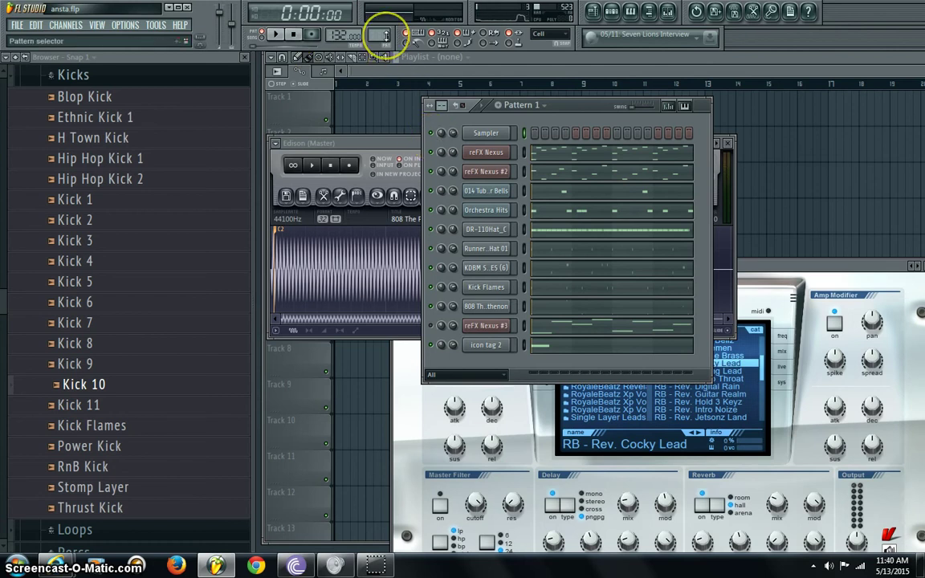
click(385, 35)
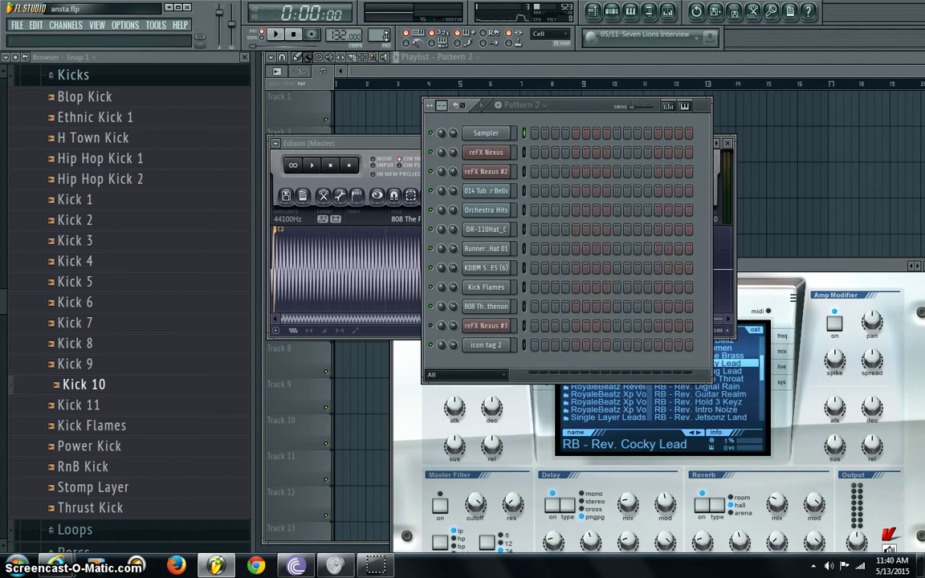
Solo the reFX Nexus channel in Pattern 1, play it, and open its notes in the piano roll.
right_click(431, 154)
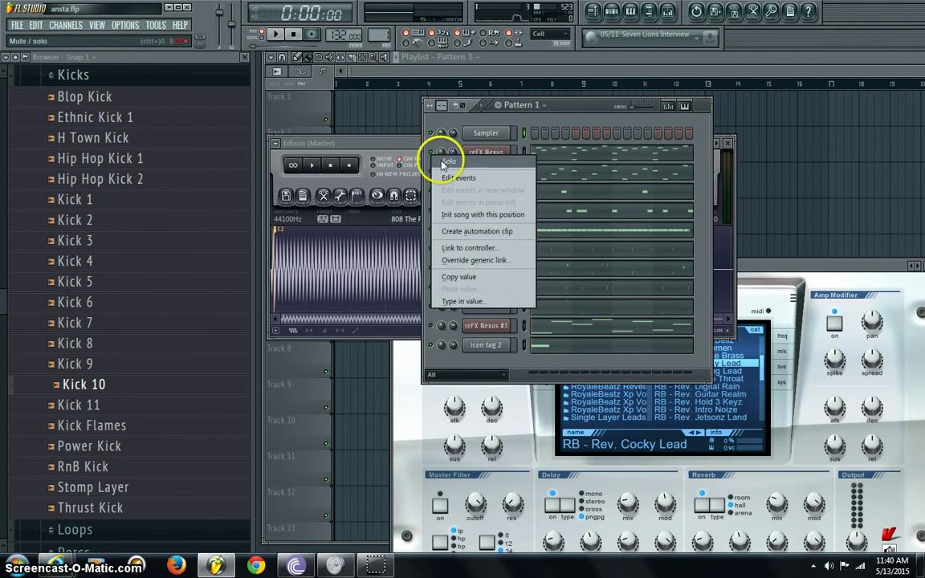
click(443, 162)
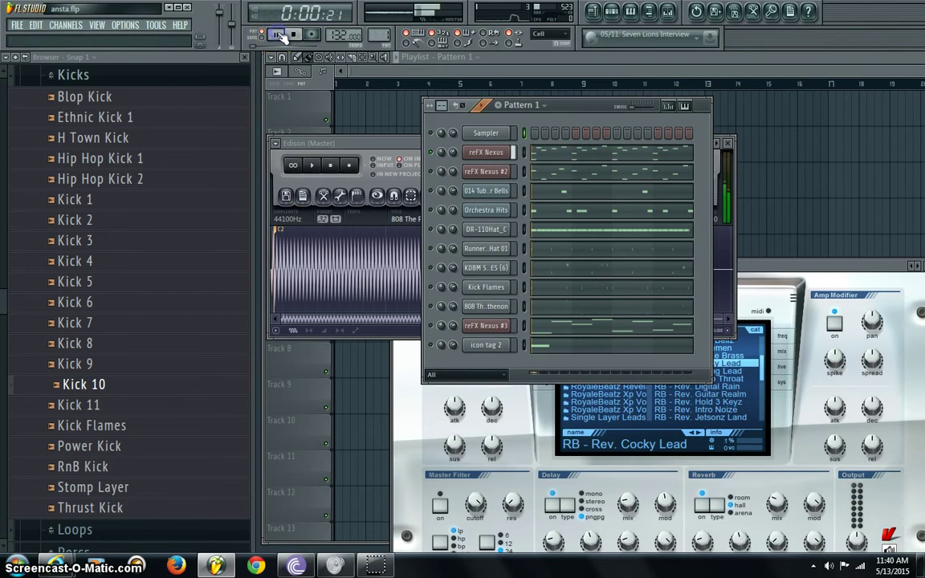
click(567, 159)
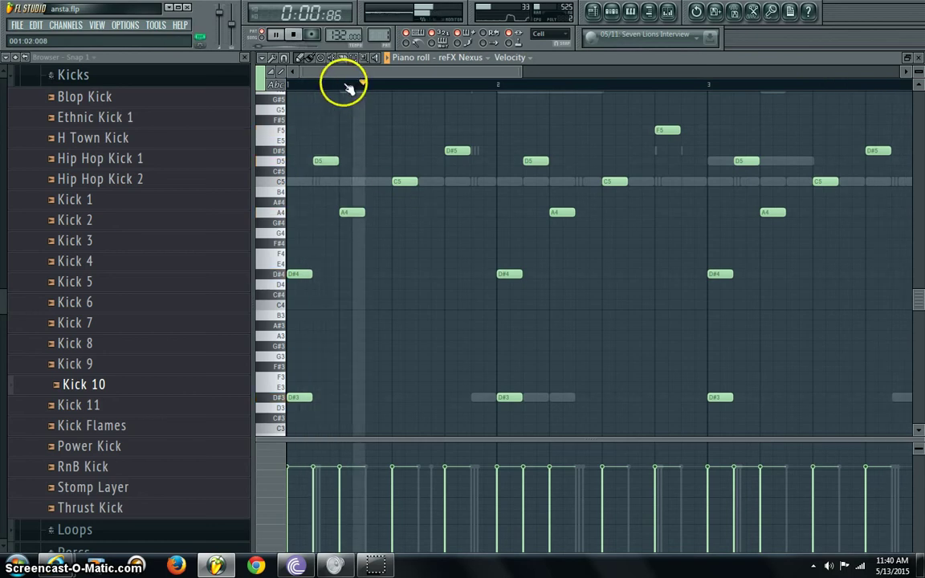
Bring back the channel list, listen to reFX Nexus #2 alone, and open its plugin window.
click(598, 14)
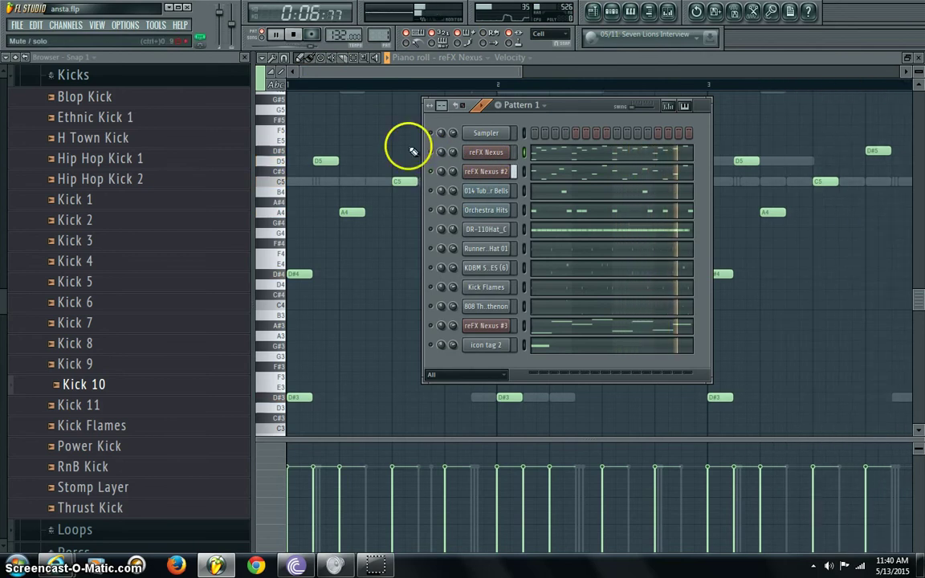
click(340, 83)
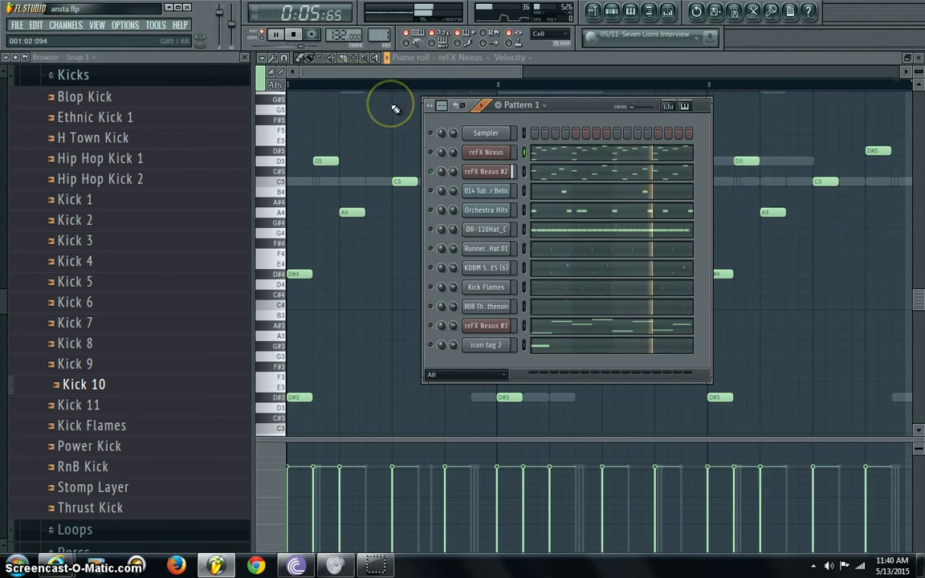
click(490, 174)
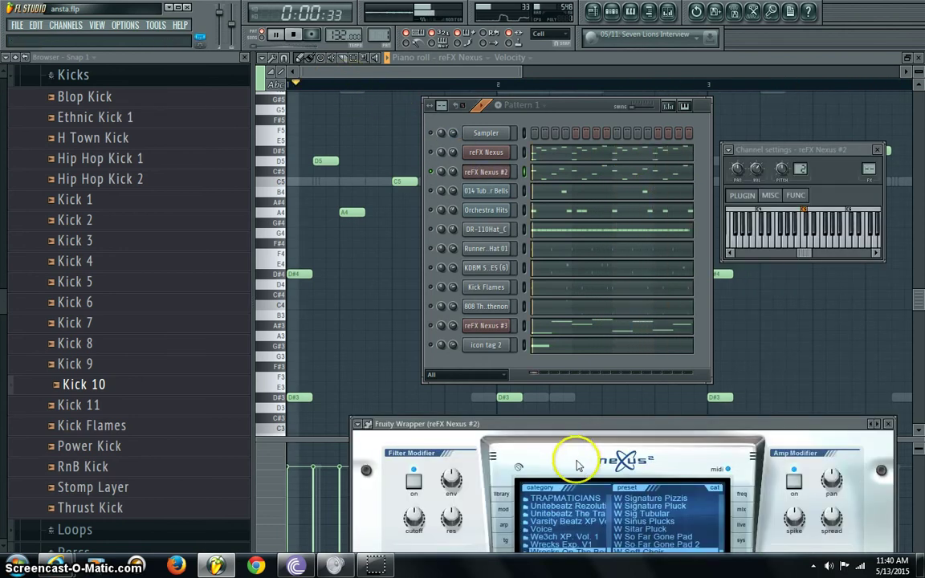
Hide the sample browser and move the reFX Nexus #2 plugin up to show its W Soft Choir preset and controls.
click(245, 57)
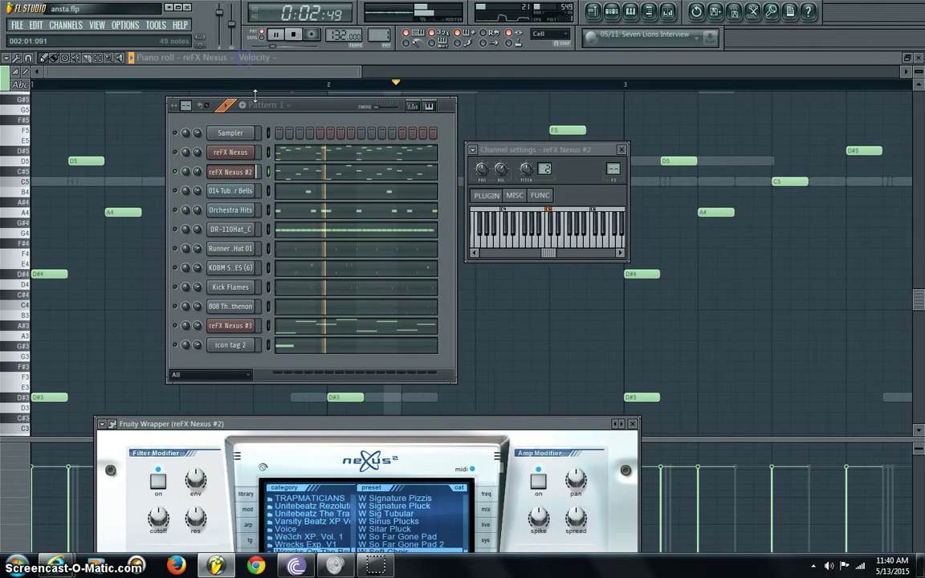
drag(383, 423, 645, 228)
click(630, 337)
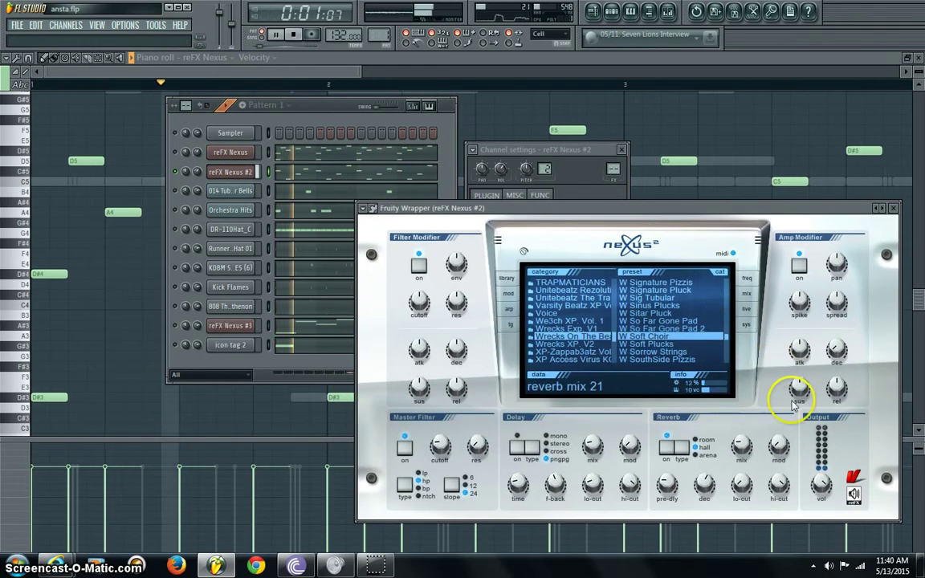
Mute reFX Nexus #2 and audition the Tubular Bells, Orchestra Hits, DR-110Hat_C and Runner Hat 01 channels one at a time.
click(176, 173)
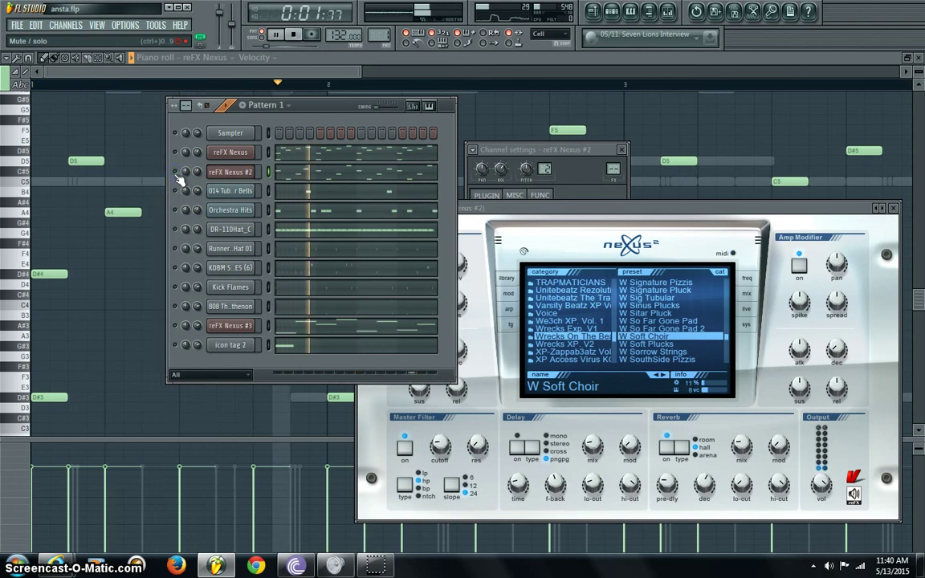
click(177, 189)
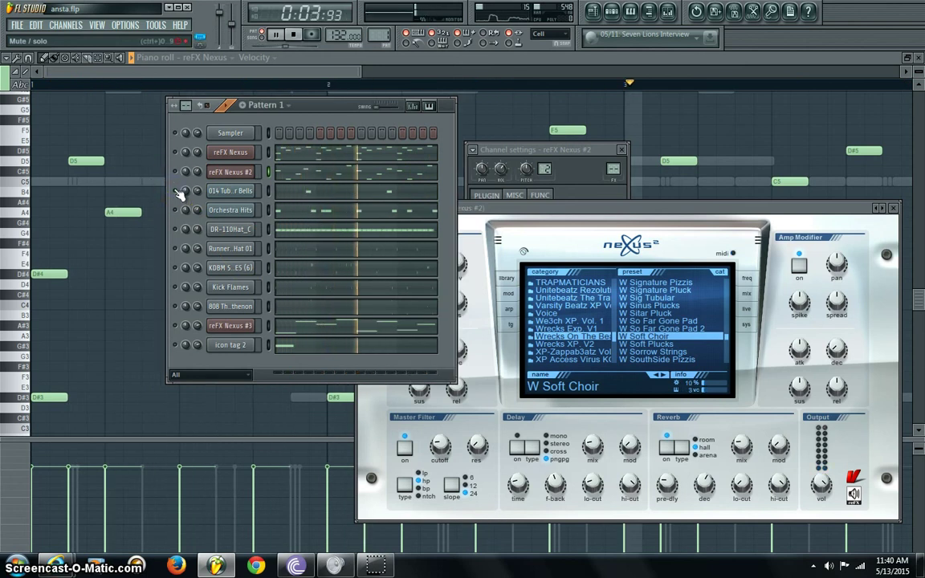
right_click(178, 192)
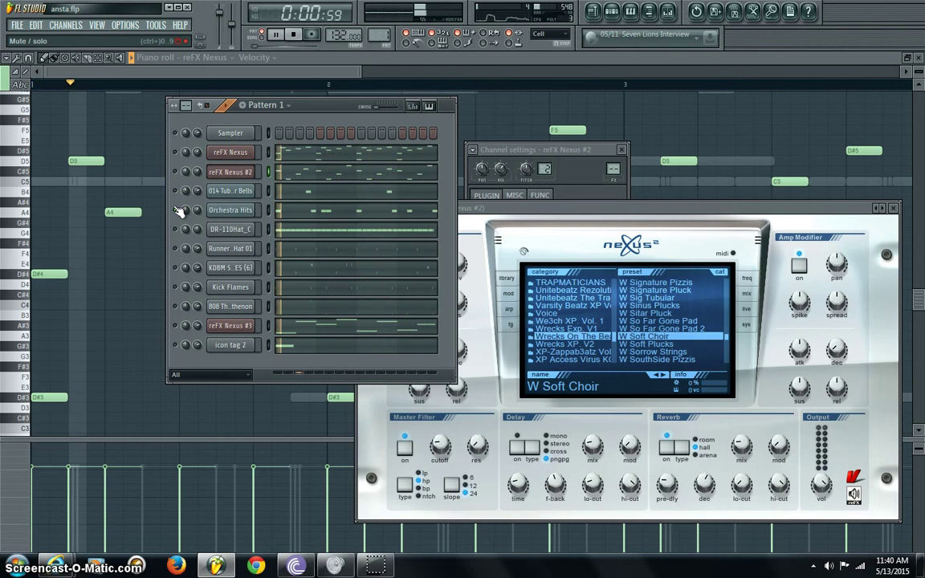
right_click(178, 209)
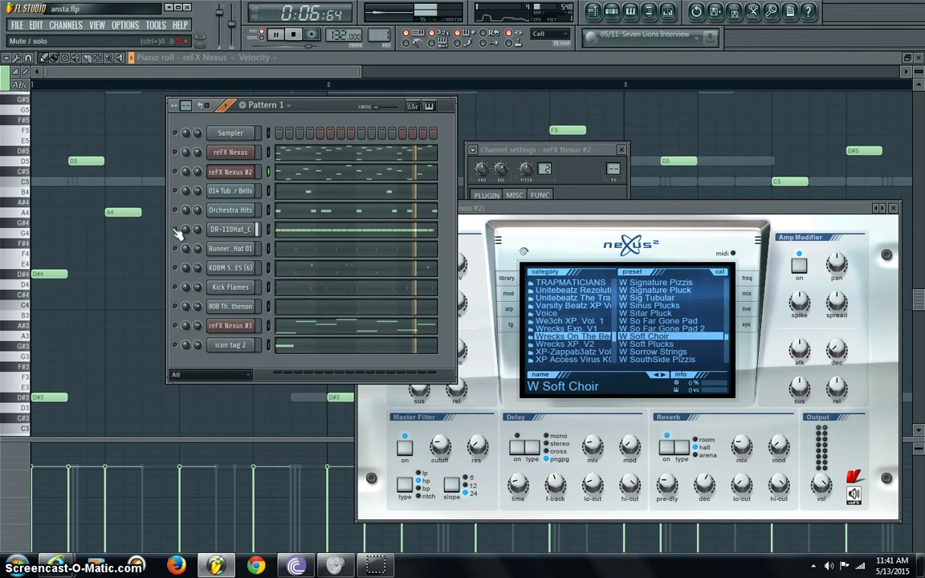
right_click(178, 249)
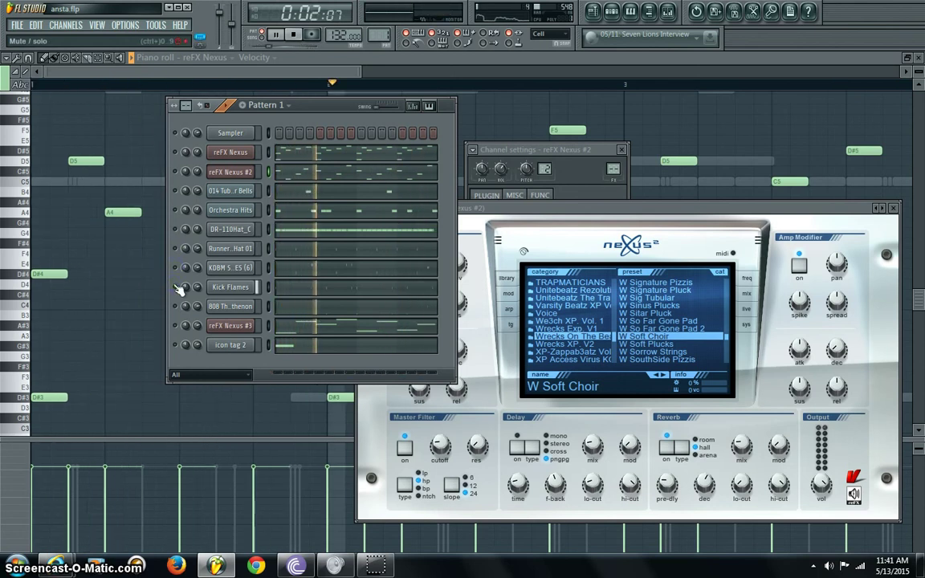
Audition the Kick Flames channel together with the 808 channel below it, with all others muted.
click(176, 287)
click(175, 306)
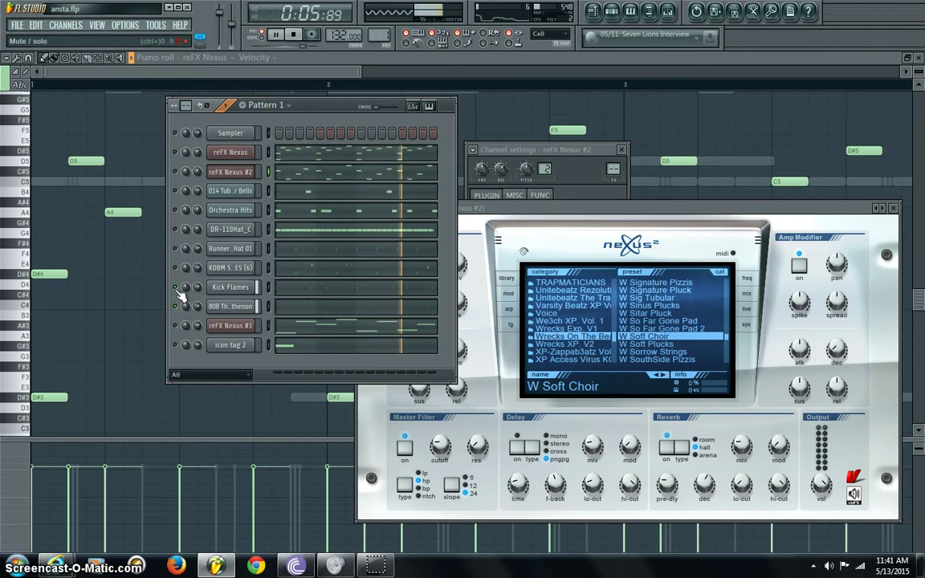
click(176, 306)
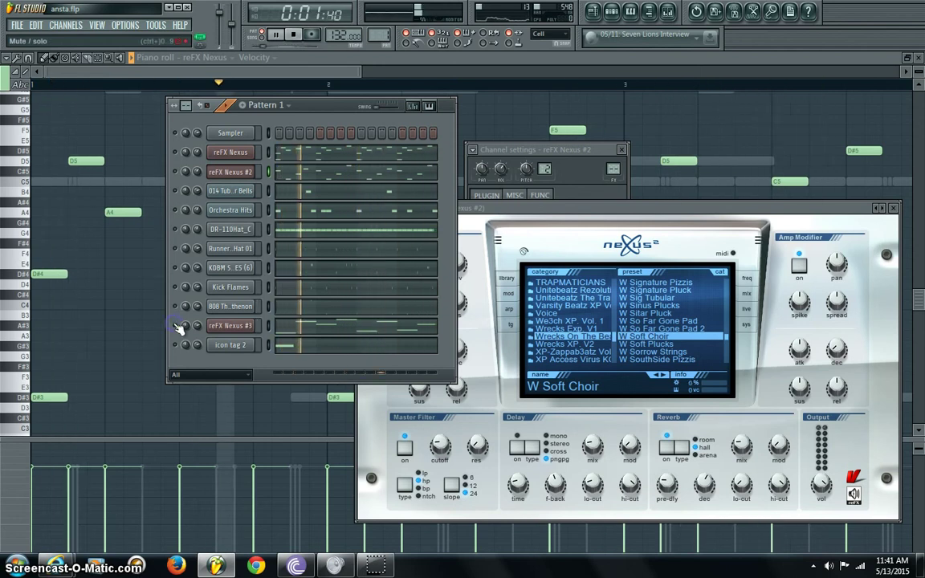
Audition reFX Nexus #3 and icon tag 2 one after the other, and stop the playback.
click(175, 325)
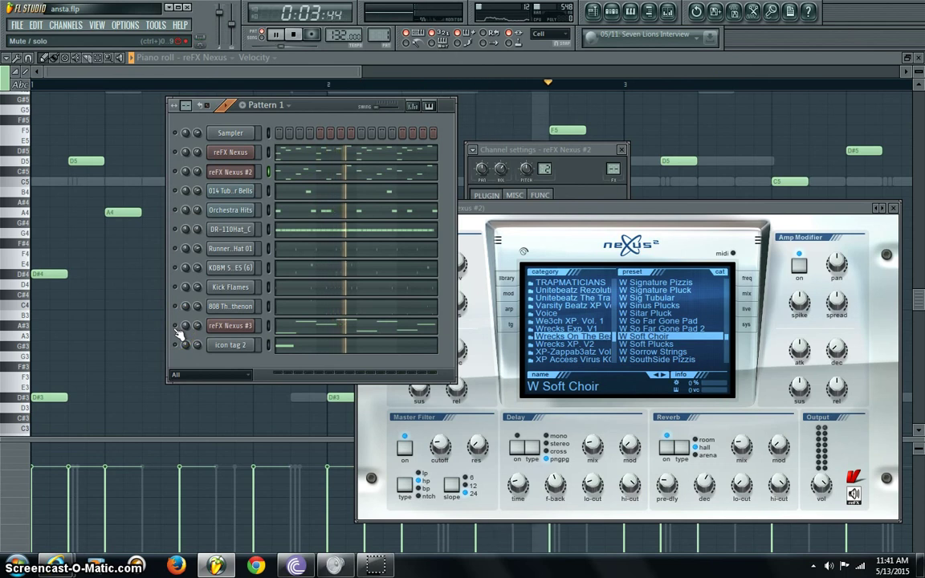
click(174, 343)
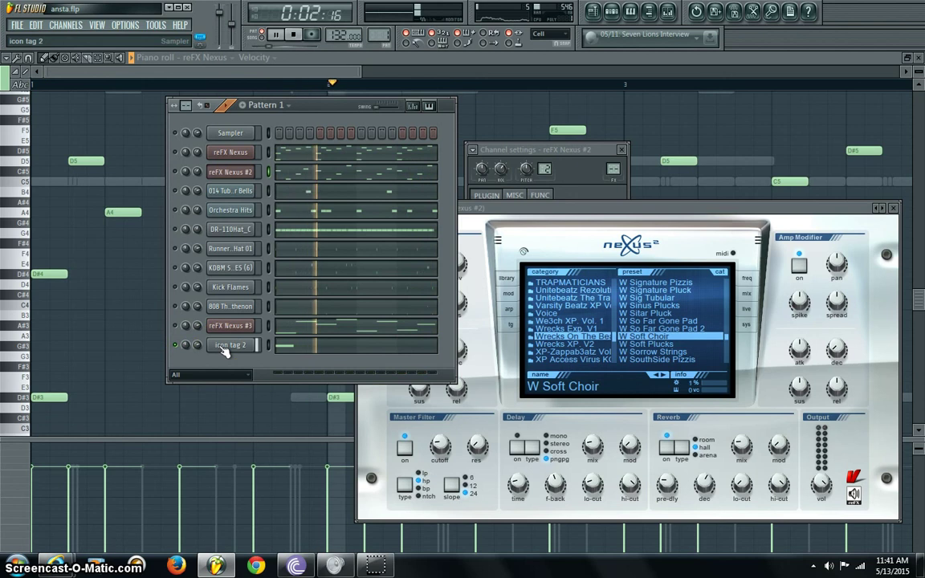
click(239, 70)
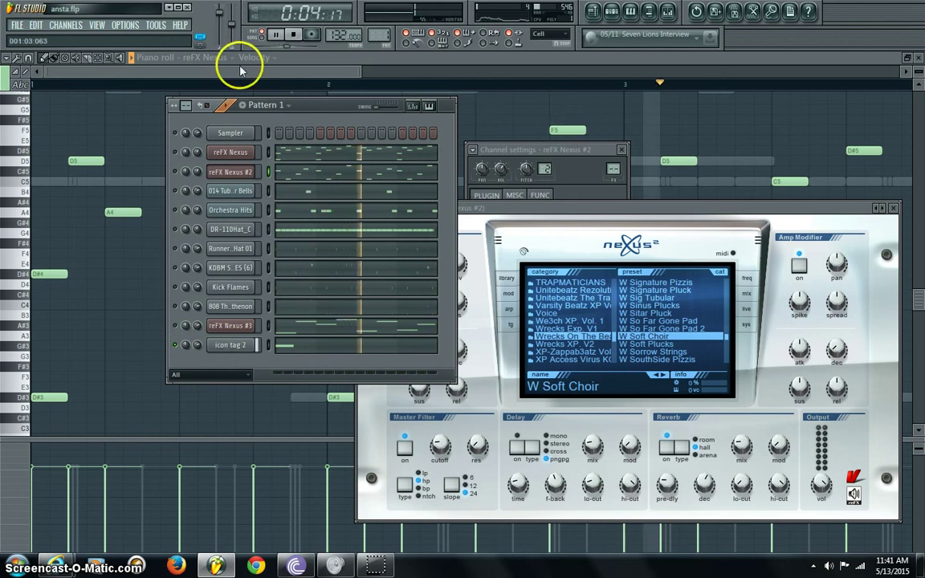
key(space)
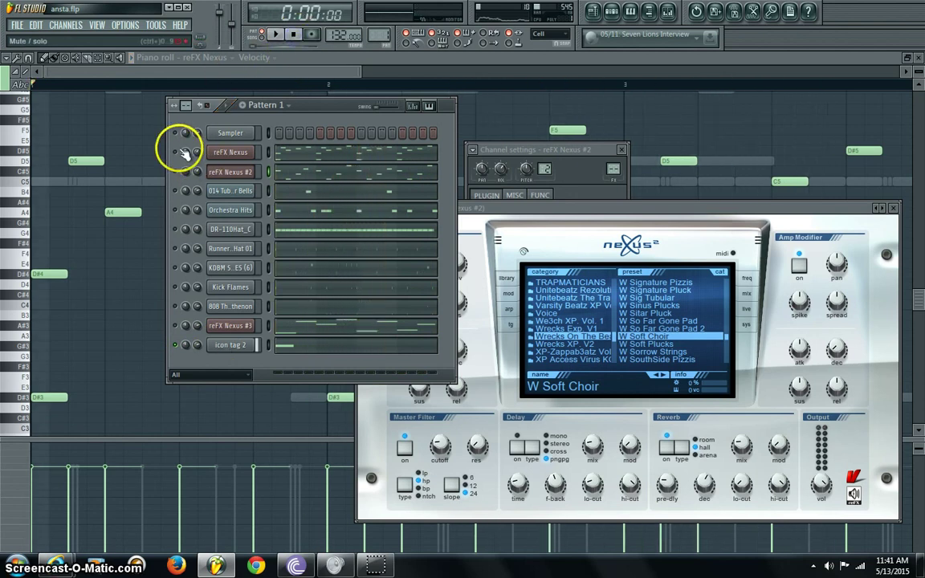
Solo the reFX Nexus channel and start playing Pattern 1.
right_click(177, 153)
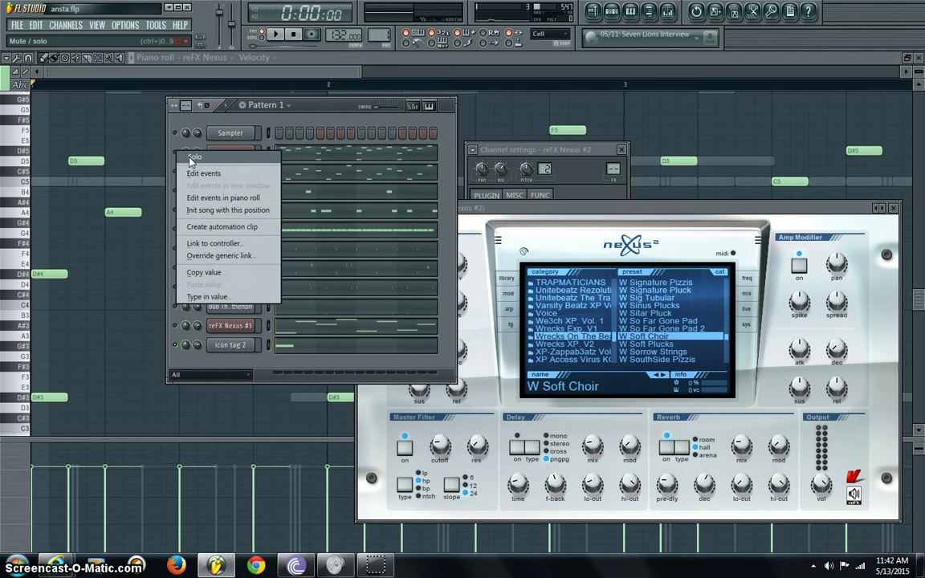
click(266, 127)
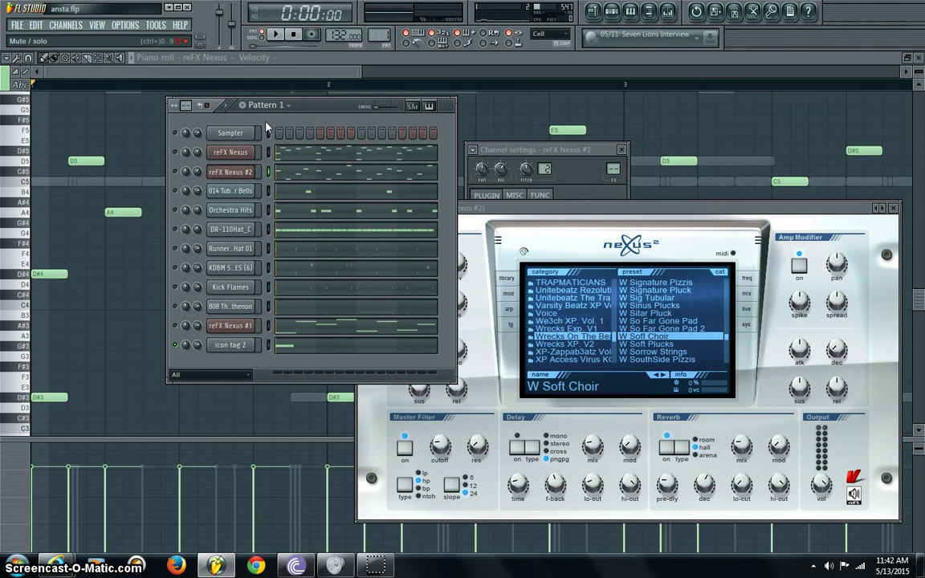
right_click(179, 153)
click(191, 157)
click(276, 35)
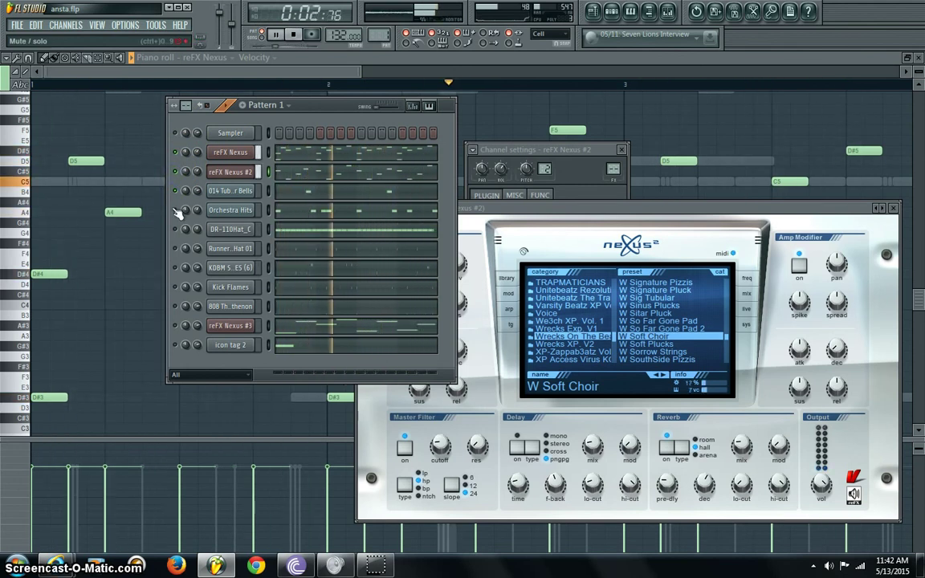
Solo the reFX Nexus channel again and switch its solo off to unmute all channels.
right_click(175, 152)
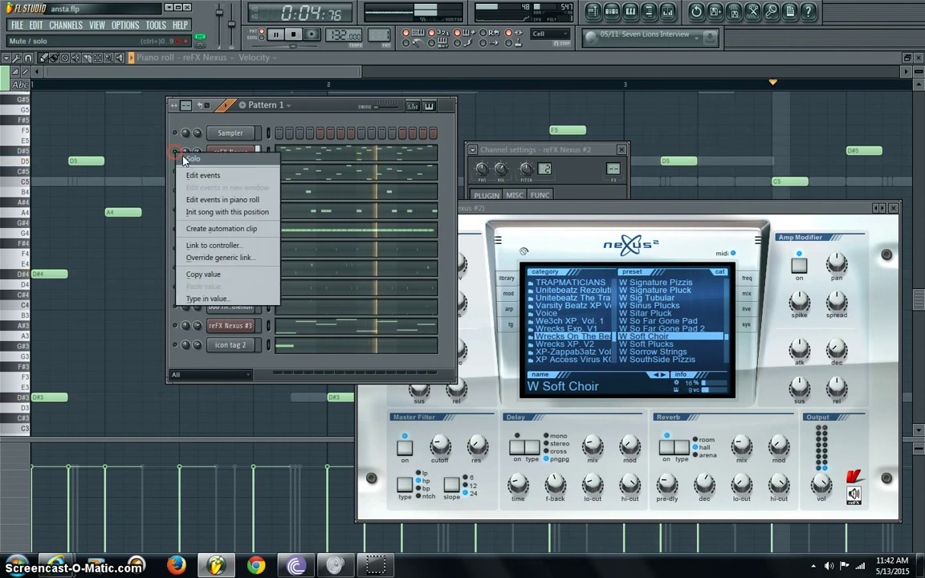
click(187, 159)
right_click(178, 158)
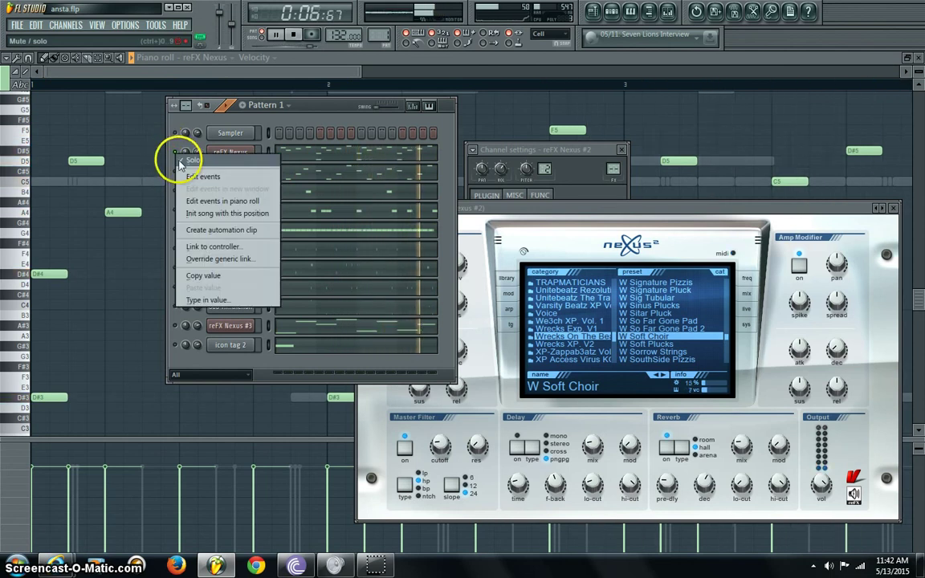
click(179, 159)
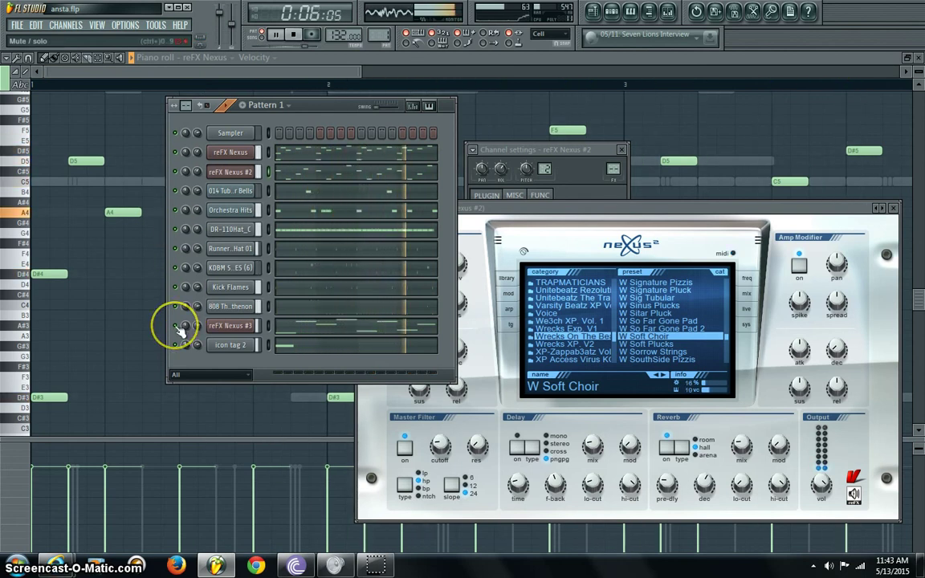
Compare the pattern with the Orchestra Hits channel muted and unmuted, restarting the playback.
click(176, 210)
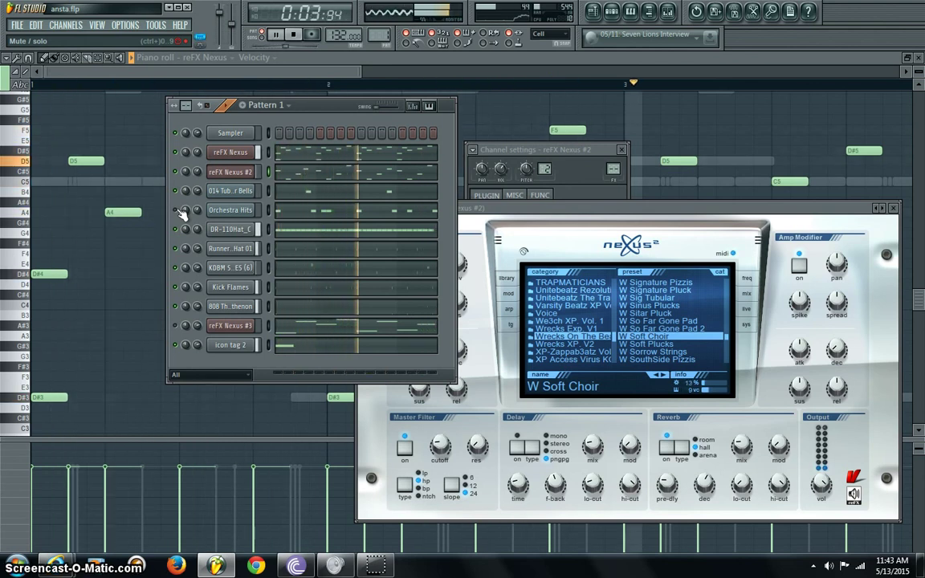
click(296, 42)
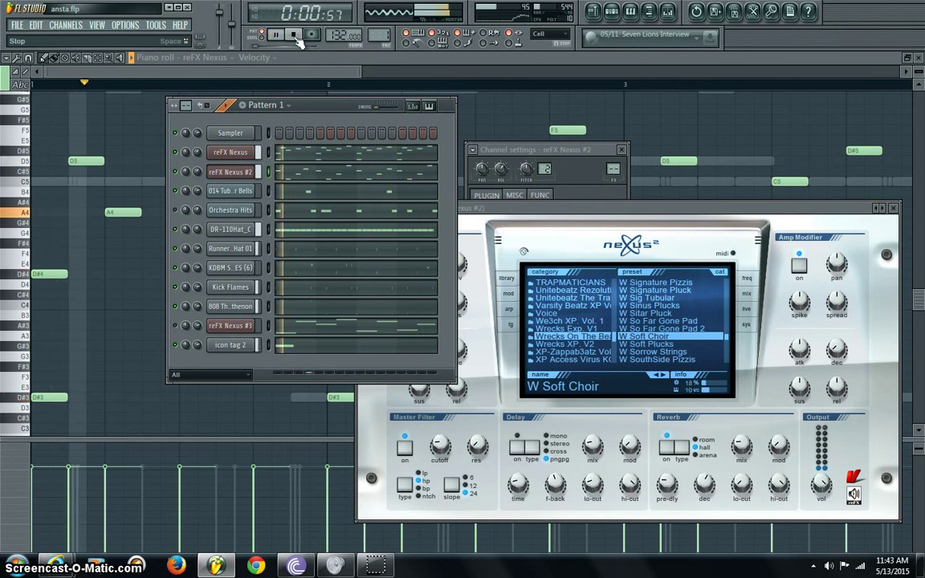
drag(186, 362, 200, 347)
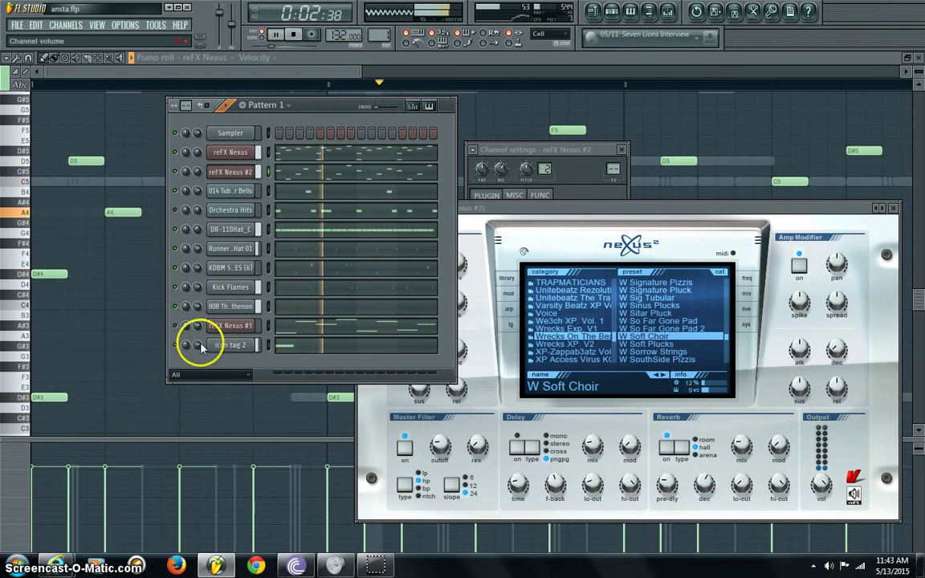
click(185, 208)
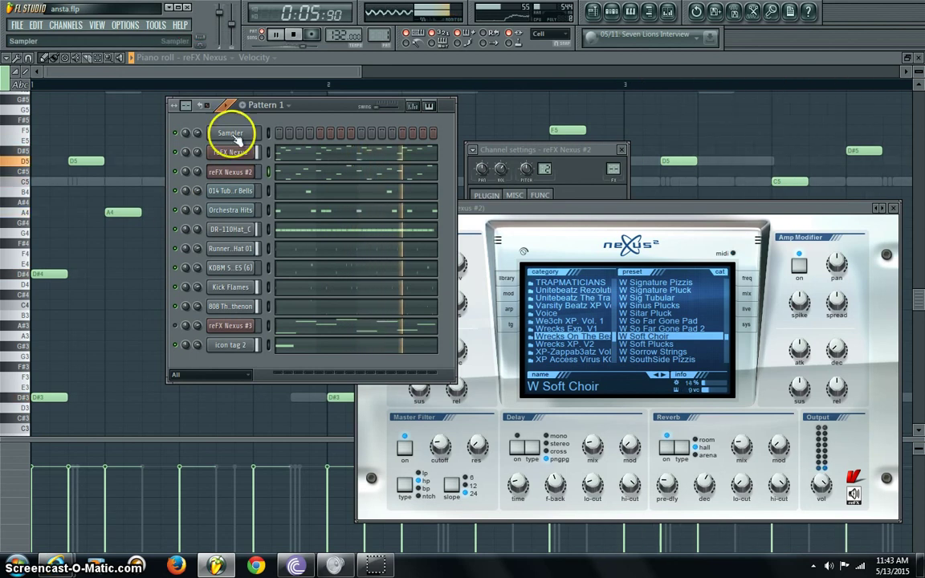
click(274, 34)
click(291, 40)
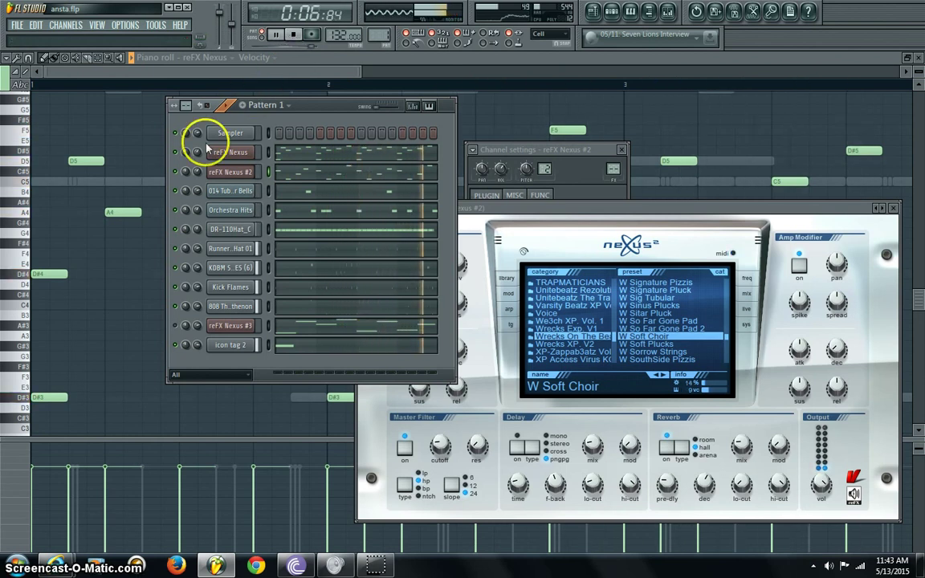
Audition the reFX Nexus channel in solo, switch its solo off to hear the full pattern, and stop the playback.
right_click(176, 153)
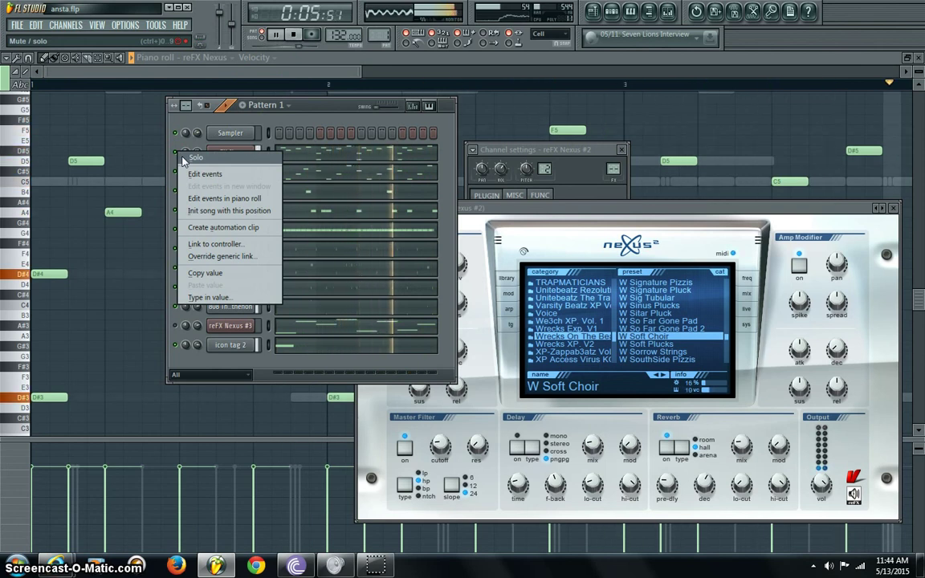
click(183, 158)
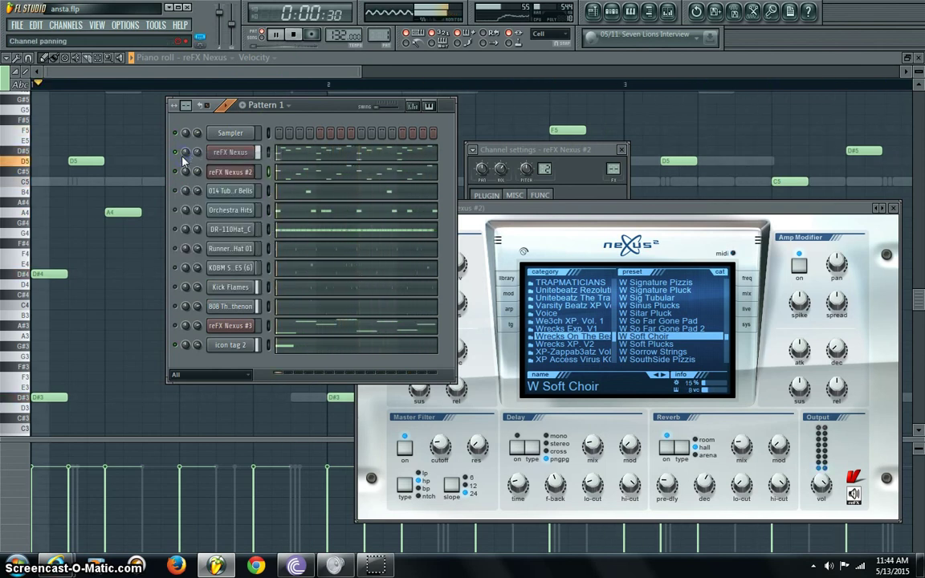
mouse_move(183, 158)
mouse_down()
mouse_move(182, 343)
mouse_move(180, 149)
mouse_up()
right_click(182, 152)
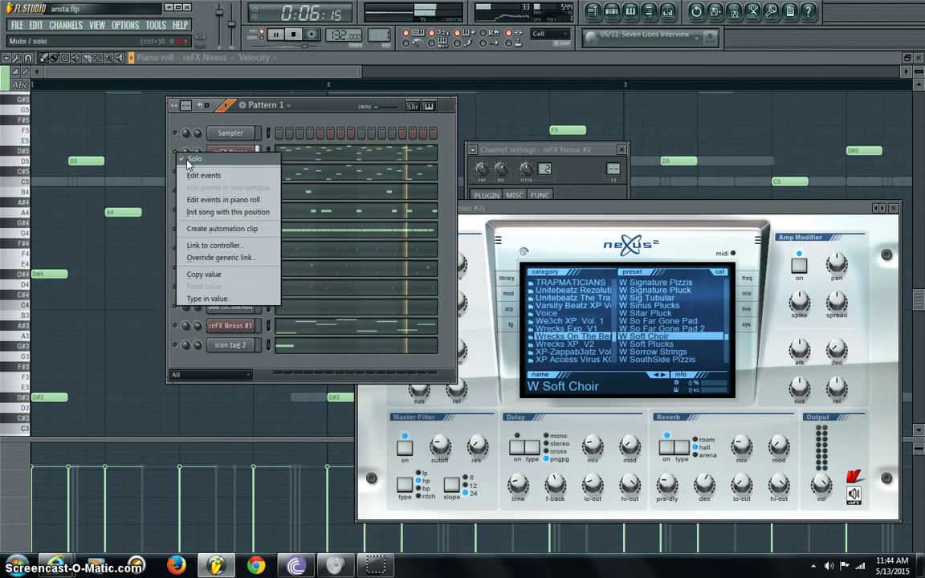
click(188, 159)
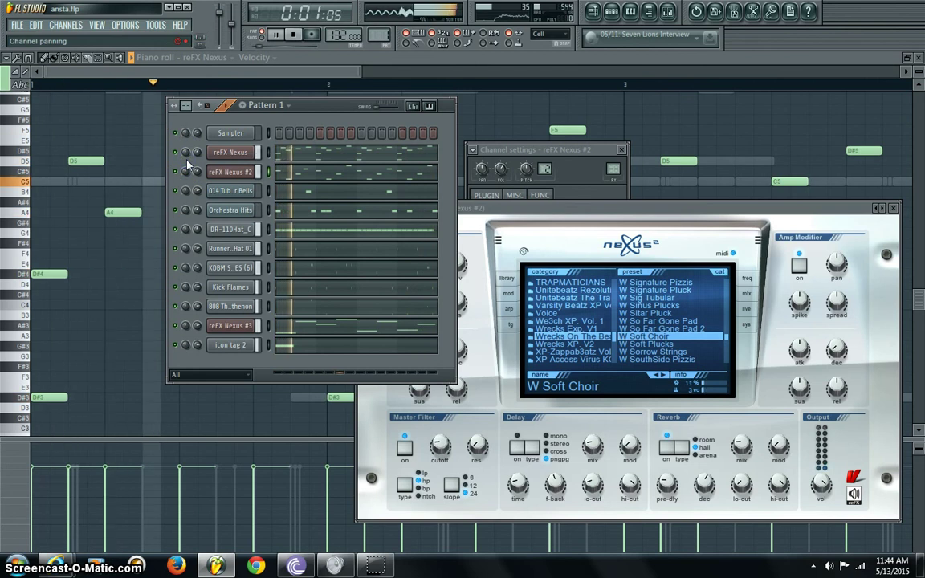
drag(250, 72, 279, 53)
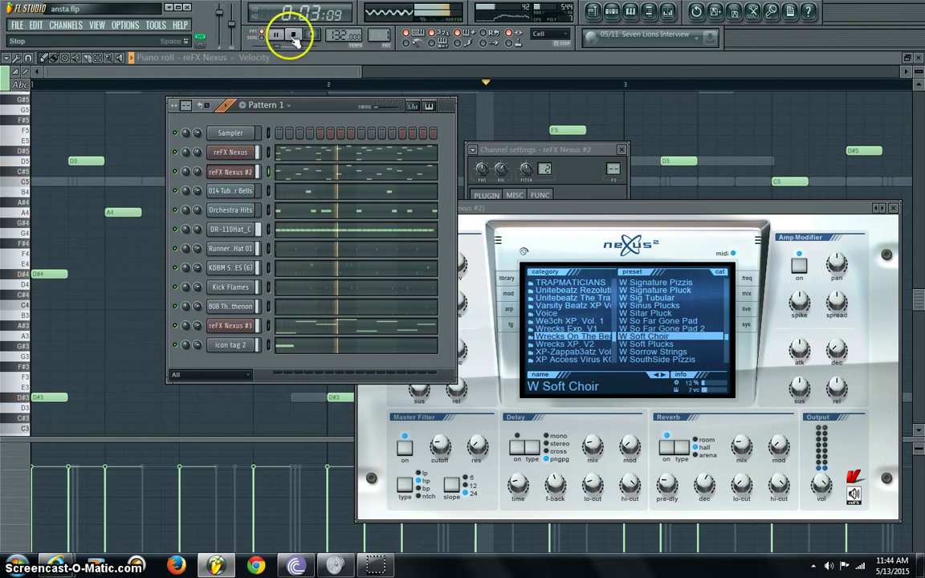
click(294, 36)
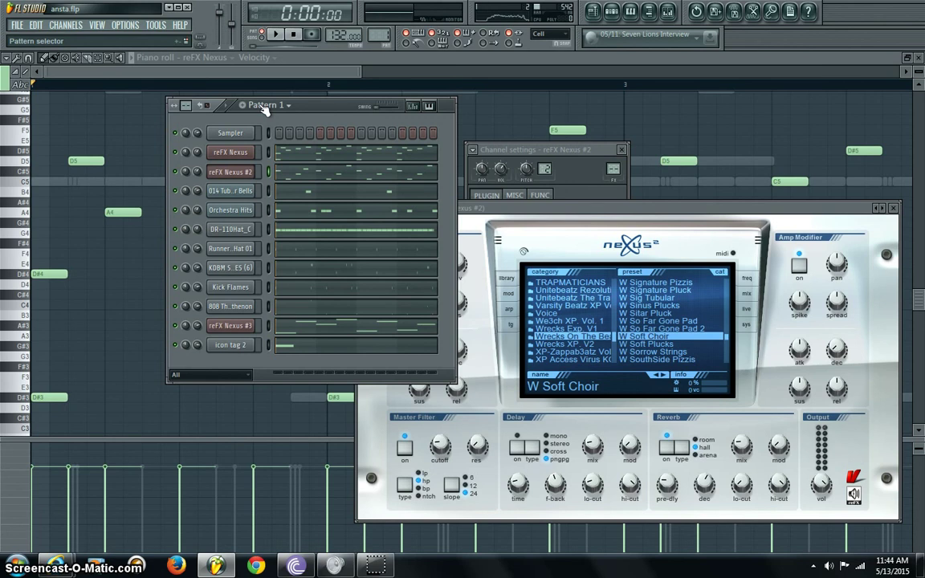
Open the mixer to view its tracks and the Master track's effect slots, and close it again.
click(670, 10)
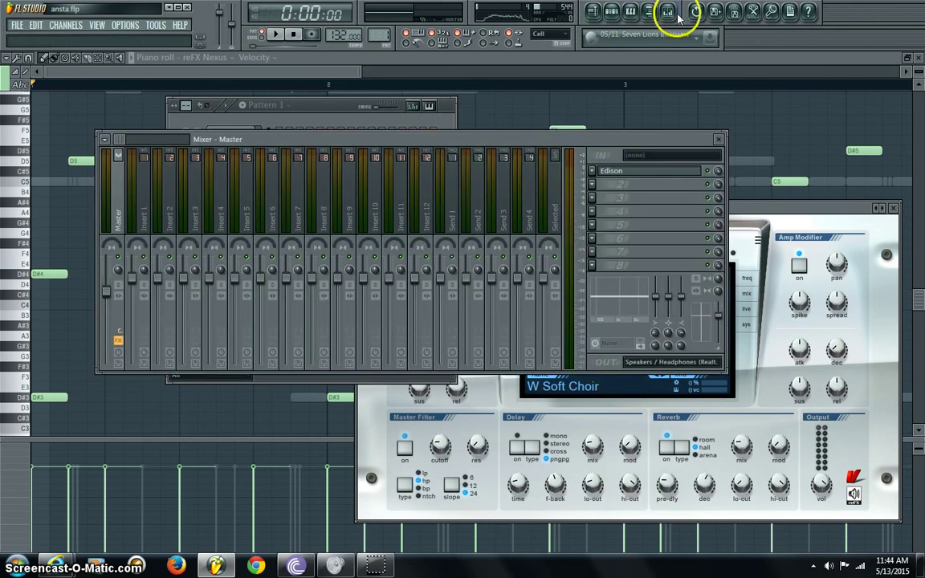
click(674, 16)
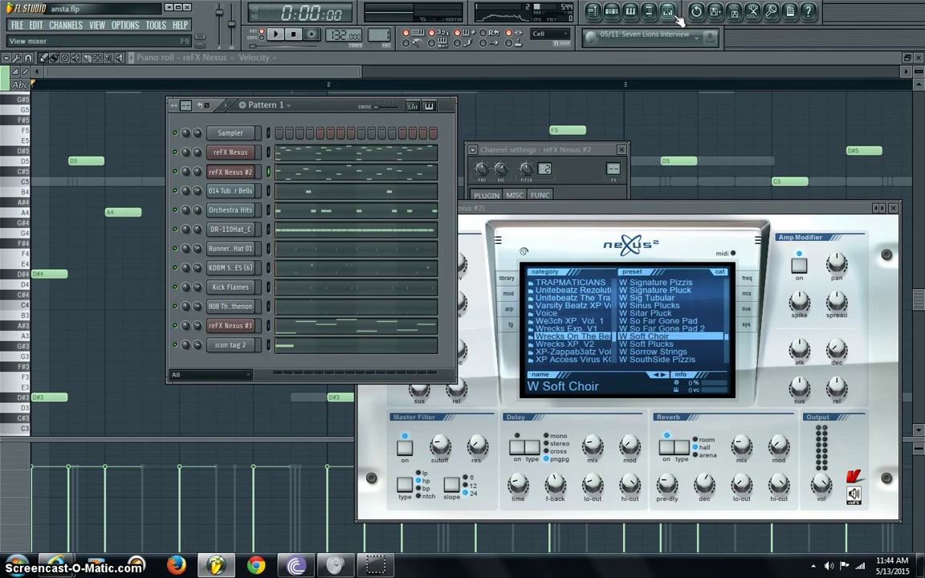